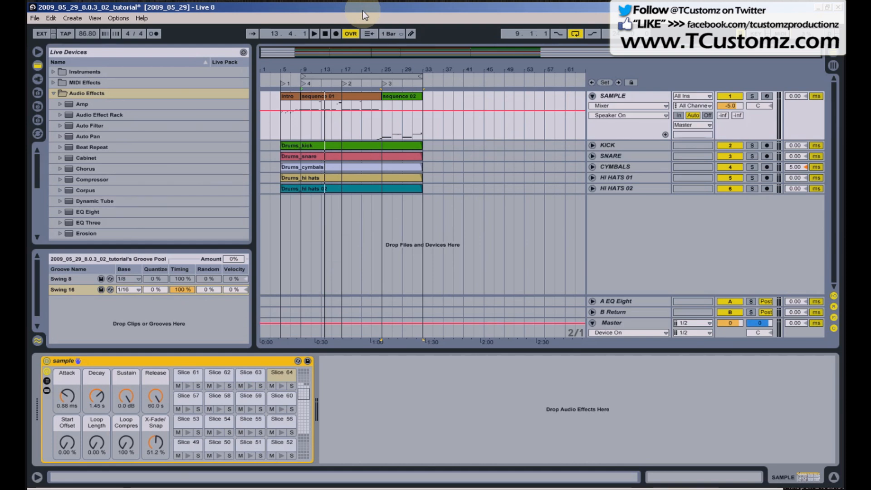
# Look through the SAMPLE, KICK, SNARE, CYMBALS, HI HATS 01 and HI HATS 02 tracks one by one
pyautogui.click(630, 97)
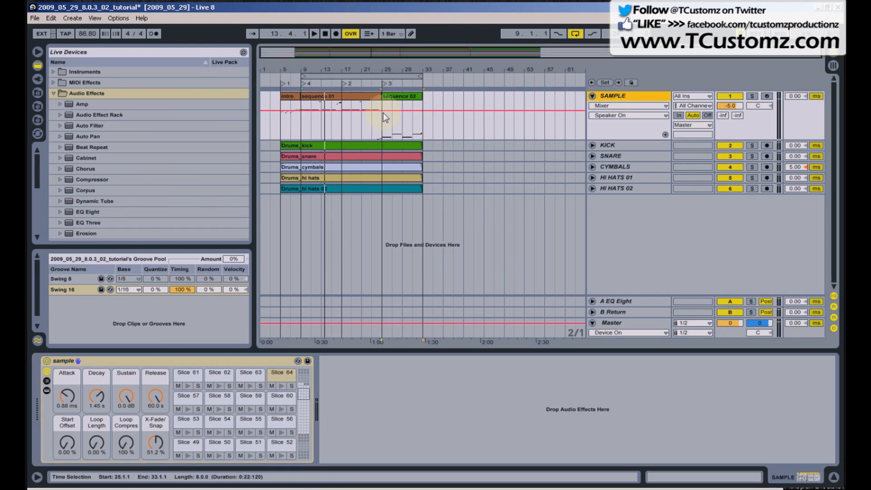
pyautogui.click(629, 146)
pyautogui.click(634, 156)
pyautogui.click(639, 166)
pyautogui.click(641, 177)
pyautogui.click(641, 187)
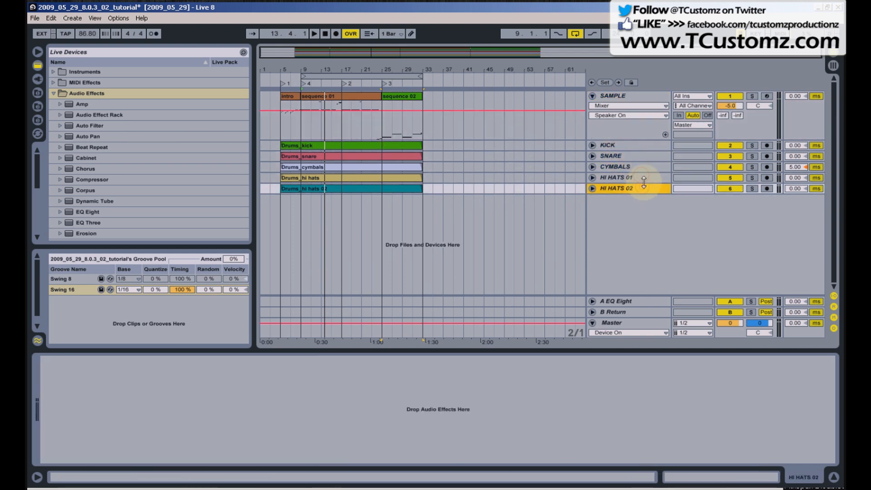
pyautogui.click(641, 177)
pyautogui.click(633, 145)
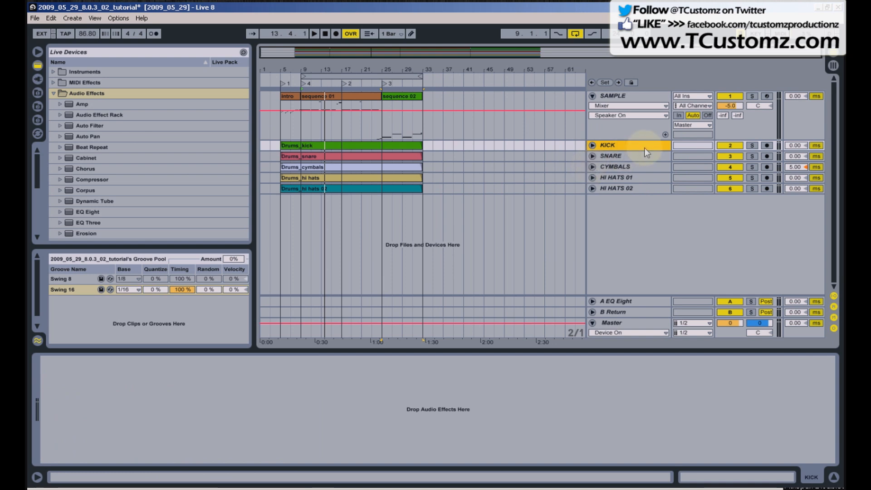
# Solo the original SAMPLE track and play the arrangement to audition it
pyautogui.click(752, 96)
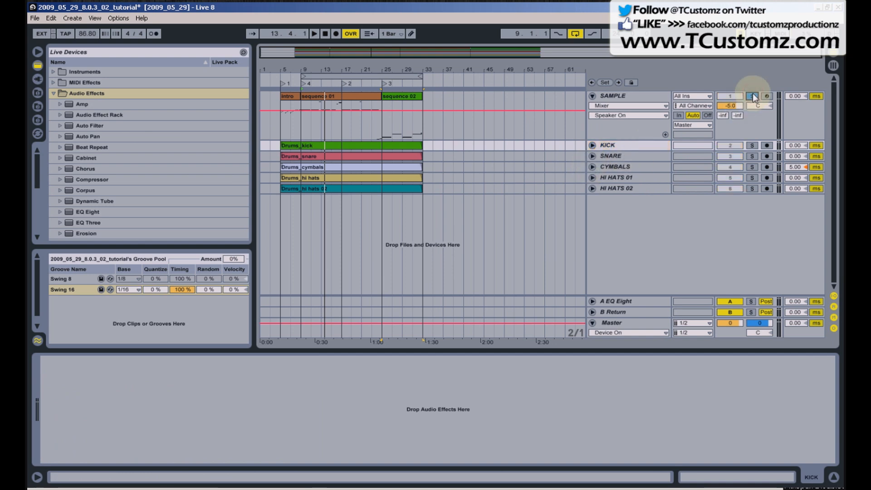
pyautogui.click(314, 34)
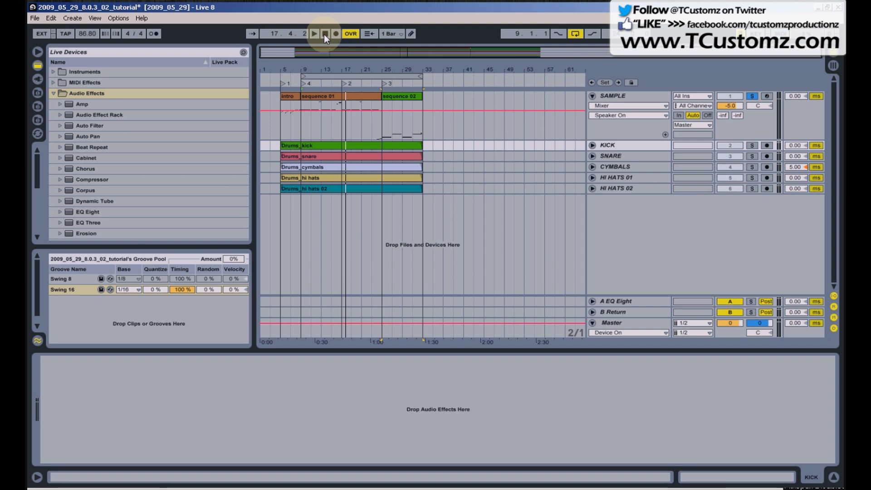
# Duplicate the SAMPLE track together with its clips and device
pyautogui.click(640, 97)
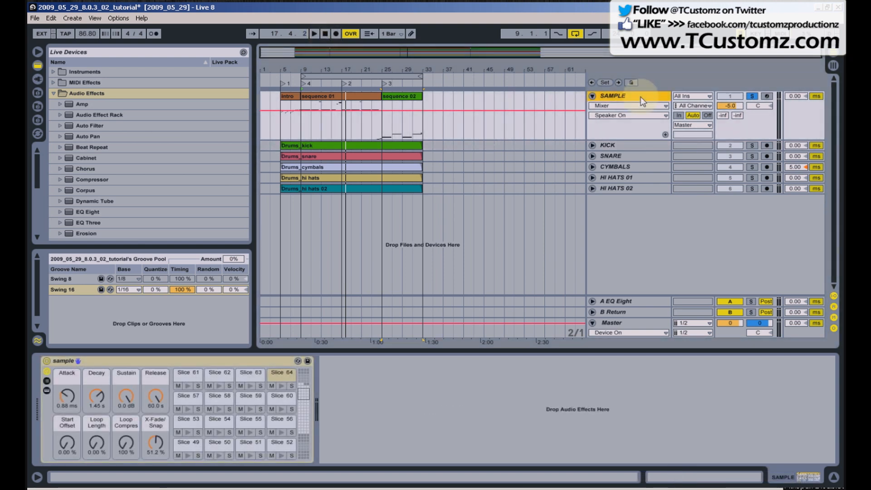
pyautogui.rightClick(636, 96)
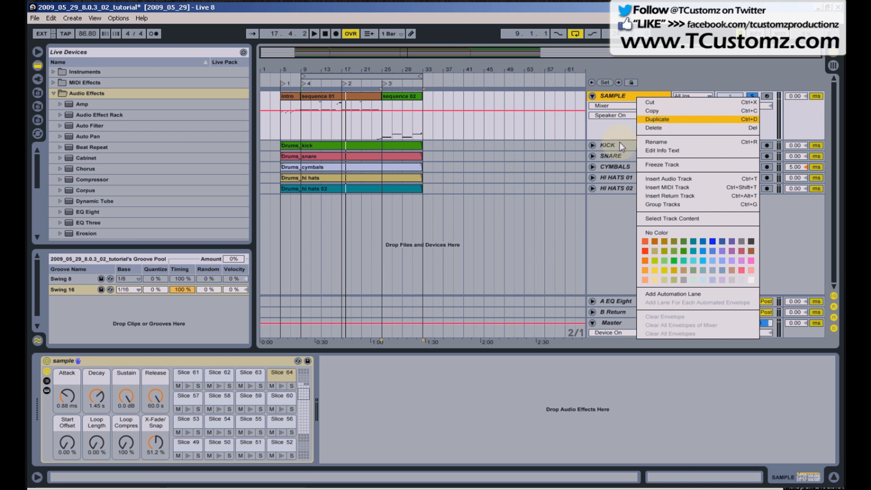
pyautogui.press('Return')
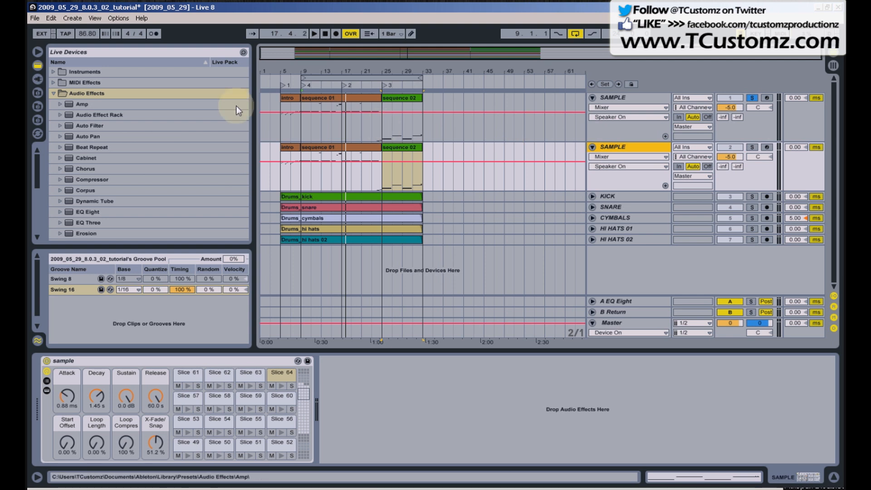
# Add an Auto Filter to the duplicated SAMPLE track and solo that track
pyautogui.click(95, 125)
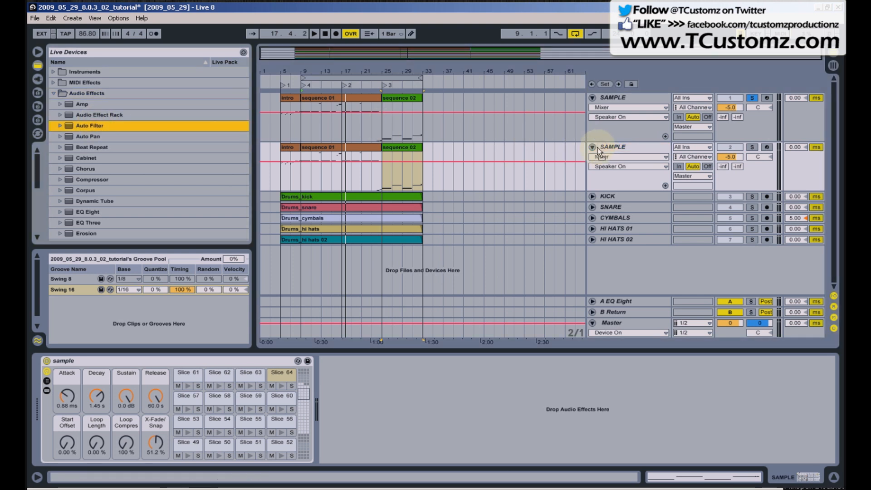
pyautogui.moveTo(598, 148); pyautogui.dragTo(596, 148)
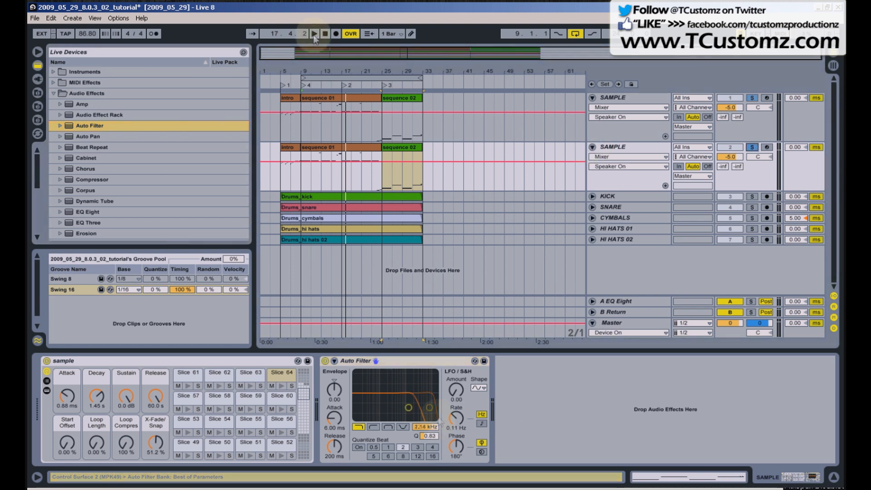
# During playback, lower the Auto Filter's low-pass cutoff to about 241 Hz with a Q of 0.80
pyautogui.click(314, 35)
pyautogui.moveTo(408, 407); pyautogui.dragTo(384, 412)
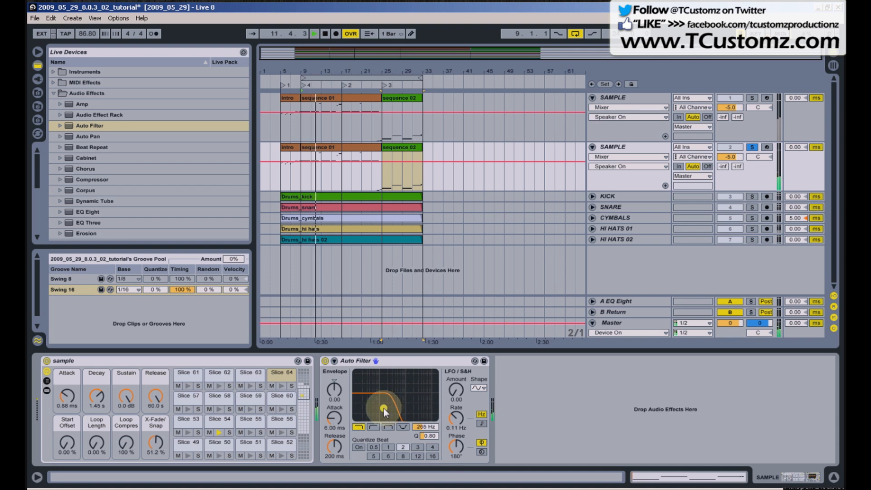
pyautogui.moveTo(384, 412); pyautogui.dragTo(383, 412)
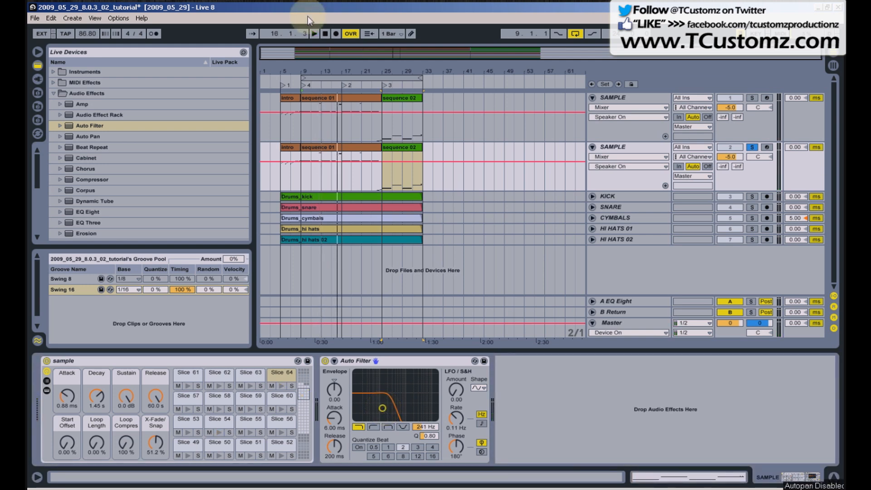
# Rename the duplicated SAMPLE track that carries the Auto Filter as BASS
pyautogui.click(622, 97)
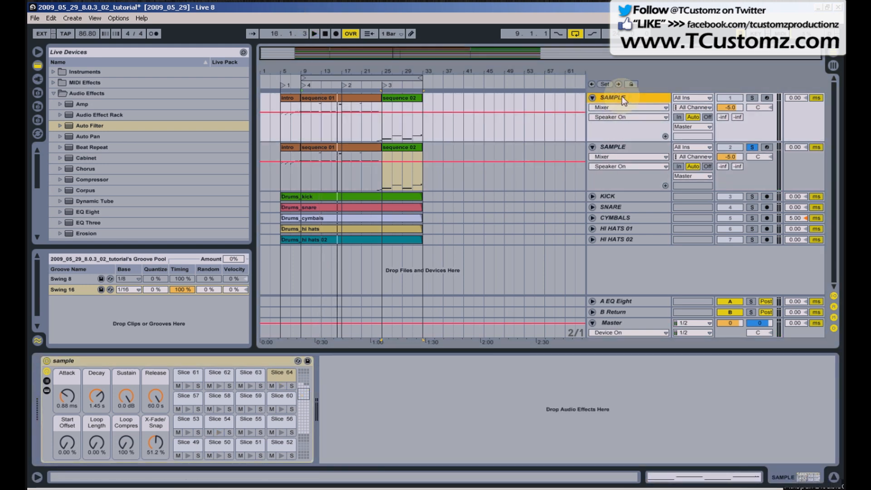
pyautogui.click(618, 147)
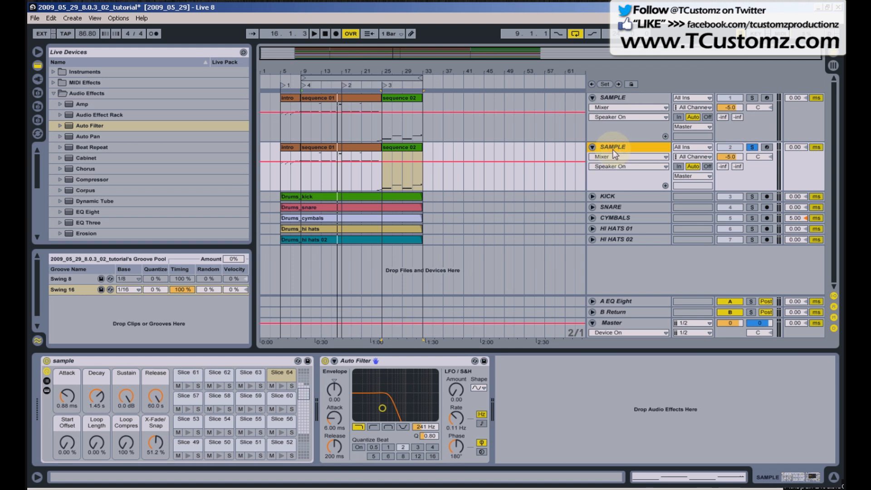
pyautogui.rightClick(613, 149)
pyautogui.click(647, 193)
pyautogui.write('BASS')
pyautogui.press('Return')
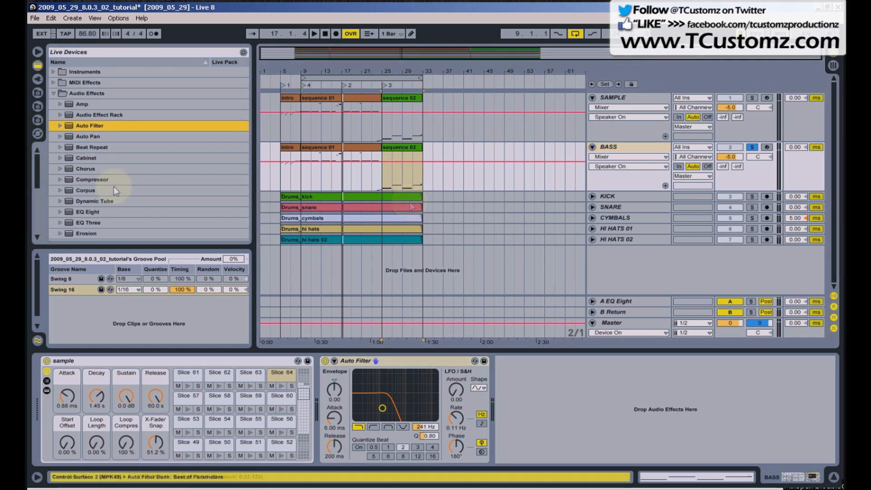
# Add EQ Eight after BASS's Auto Filter, cutting the highs and boosting 85.6 Hz by 5.66 dB with a Q of 2.11
pyautogui.moveTo(91, 208); pyautogui.dragTo(499, 370)
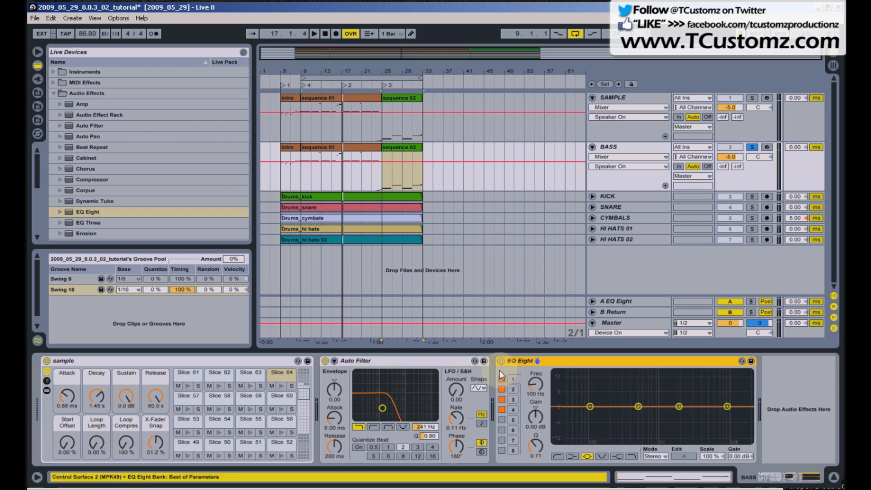
pyautogui.click(705, 414)
pyautogui.moveTo(705, 415); pyautogui.dragTo(586, 397)
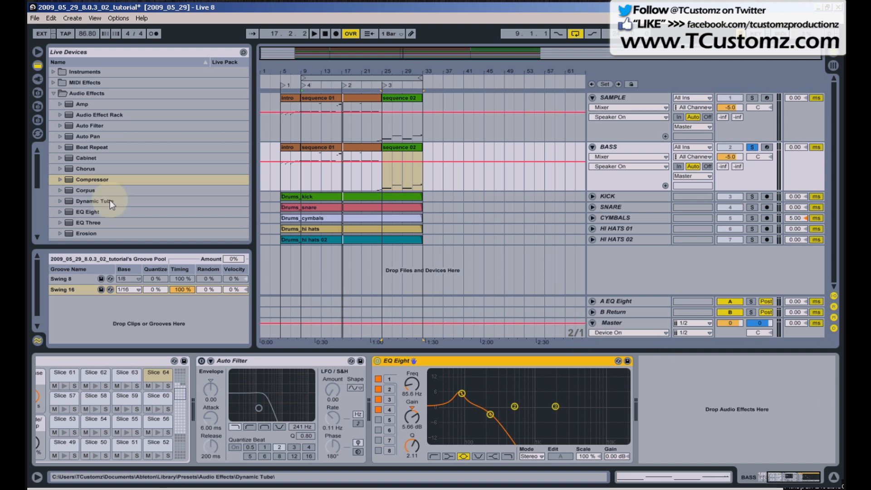
# Add a Compressor after EQ Eight on BASS, lower its threshold to -16.2 dB and audition the result
pyautogui.moveTo(97, 179); pyautogui.dragTo(630, 398)
pyautogui.moveTo(690, 384); pyautogui.dragTo(690, 395)
pyautogui.click(314, 34)
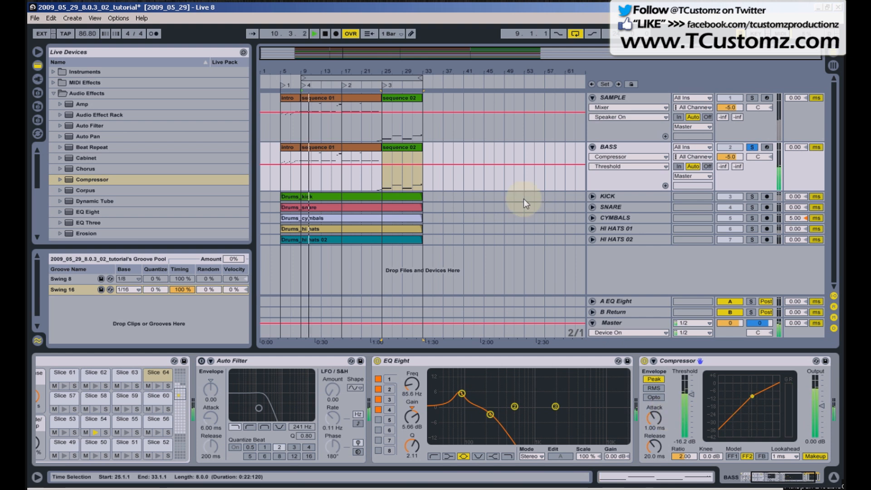
pyautogui.click(325, 34)
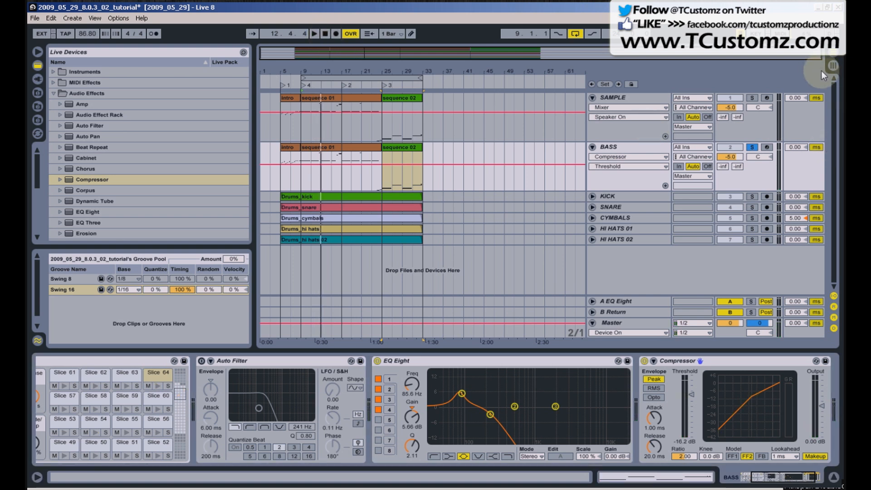
# Add an Auto Filter to the original SAMPLE track, switch it to high-pass and lower its cutoff to remove the low end
pyautogui.click(639, 99)
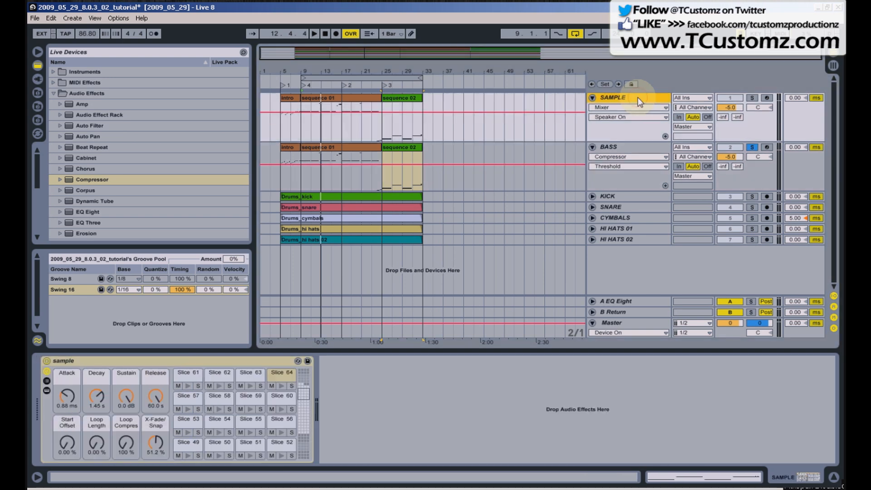
pyautogui.click(469, 148)
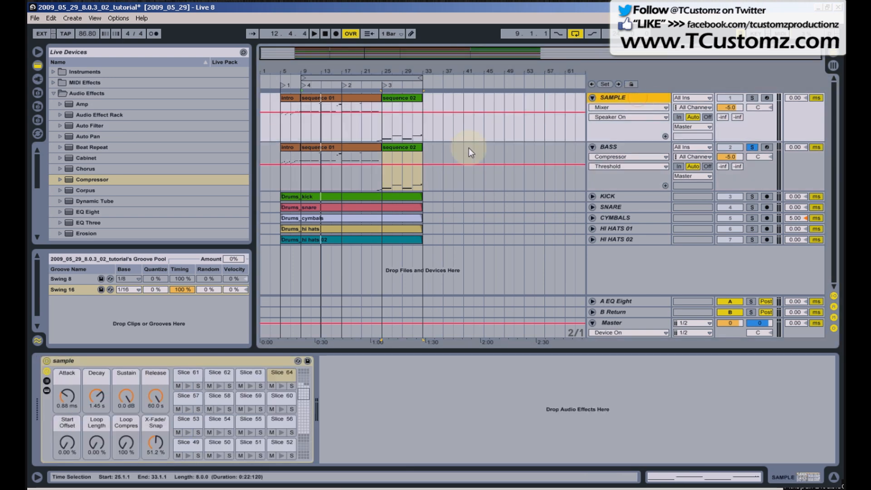
pyautogui.click(96, 127)
pyautogui.moveTo(96, 126); pyautogui.dragTo(369, 386)
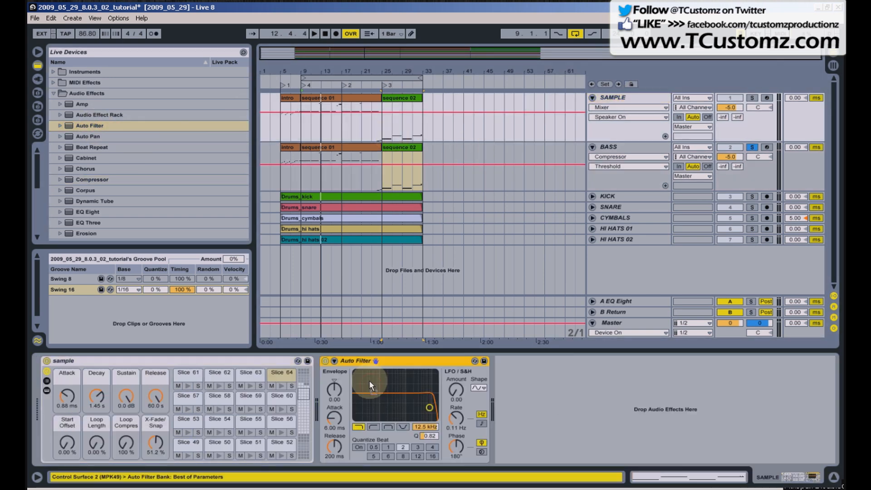
pyautogui.click(371, 426)
pyautogui.moveTo(429, 407); pyautogui.dragTo(421, 409)
pyautogui.moveTo(392, 409); pyautogui.dragTo(384, 408)
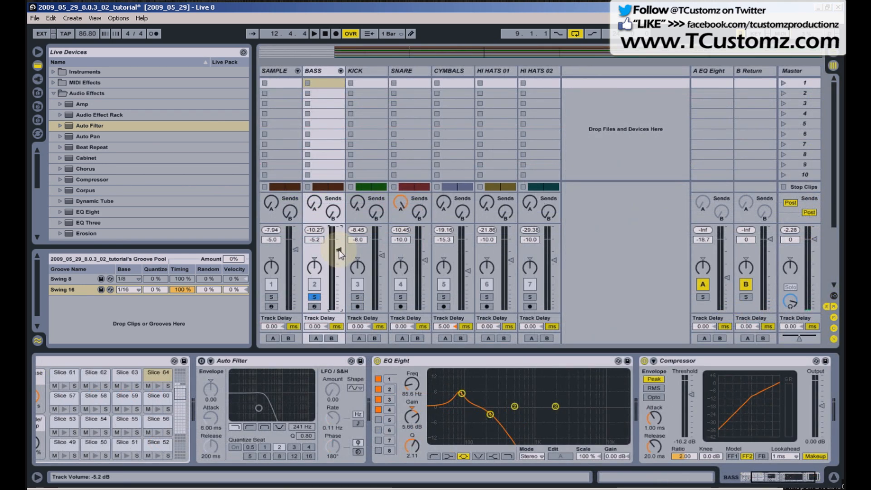
# Set the BASS track's volume to -4.7 dB in the mixer
pyautogui.scroll(4, 338, 250)
pyautogui.scroll(-3, 338, 255)
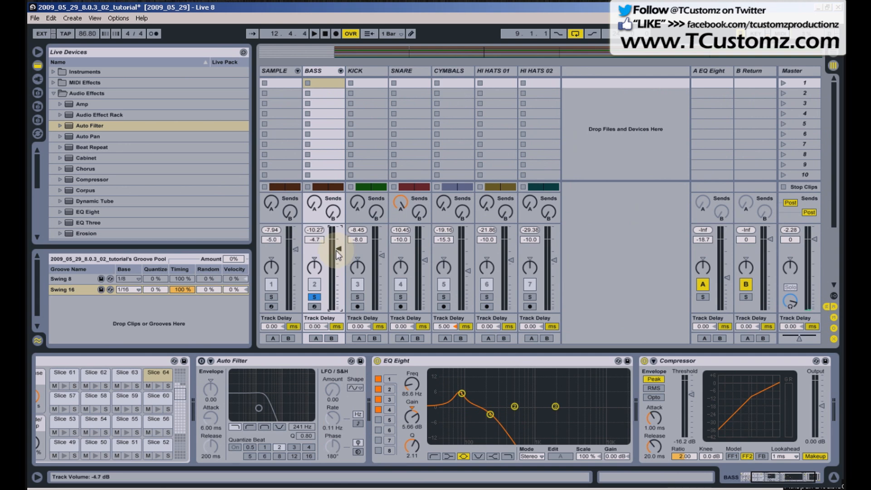